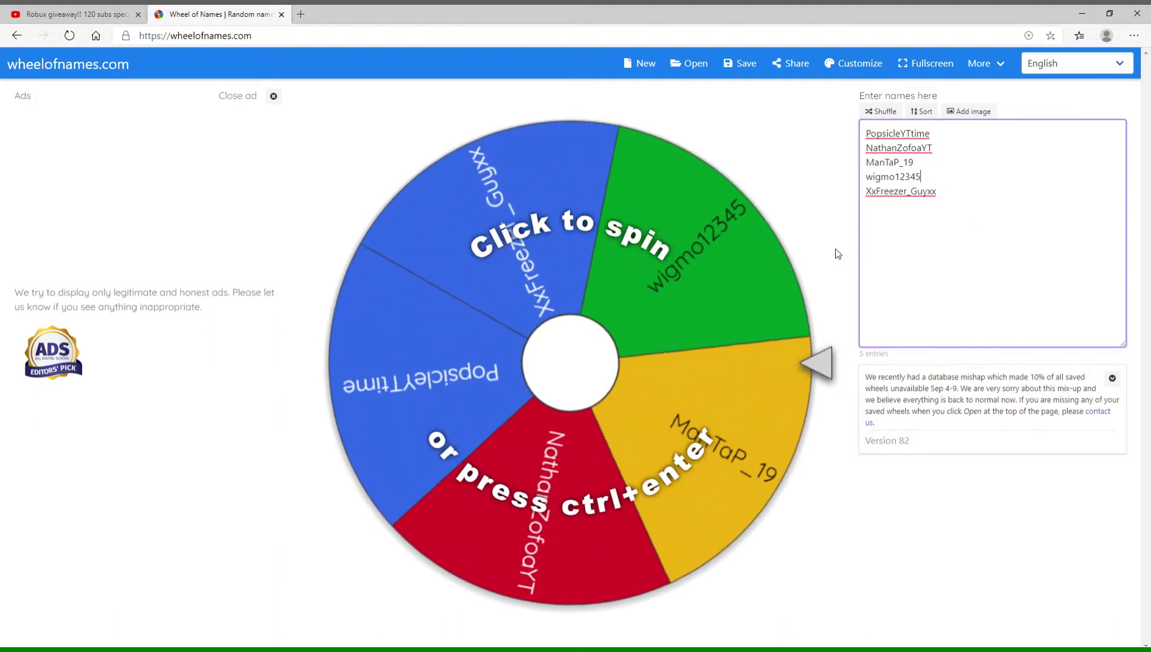
# Step: Spin the wheel, edit the third name, then spin again, closing each winner announcement
pyautogui.click(563, 241)
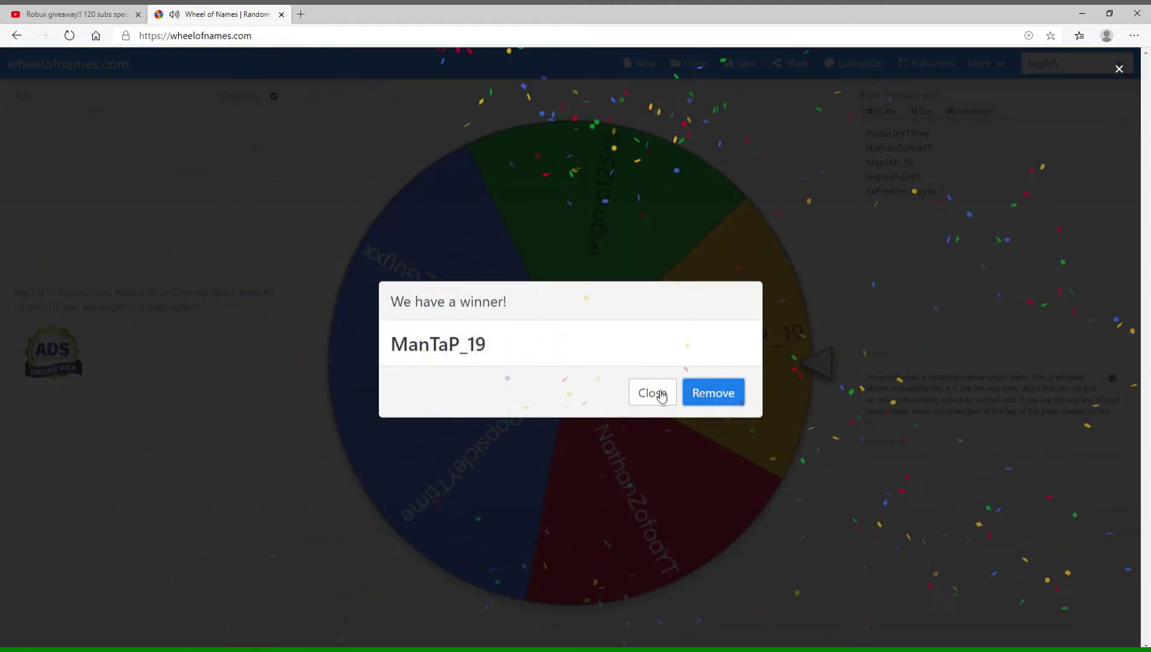
pyautogui.click(654, 394)
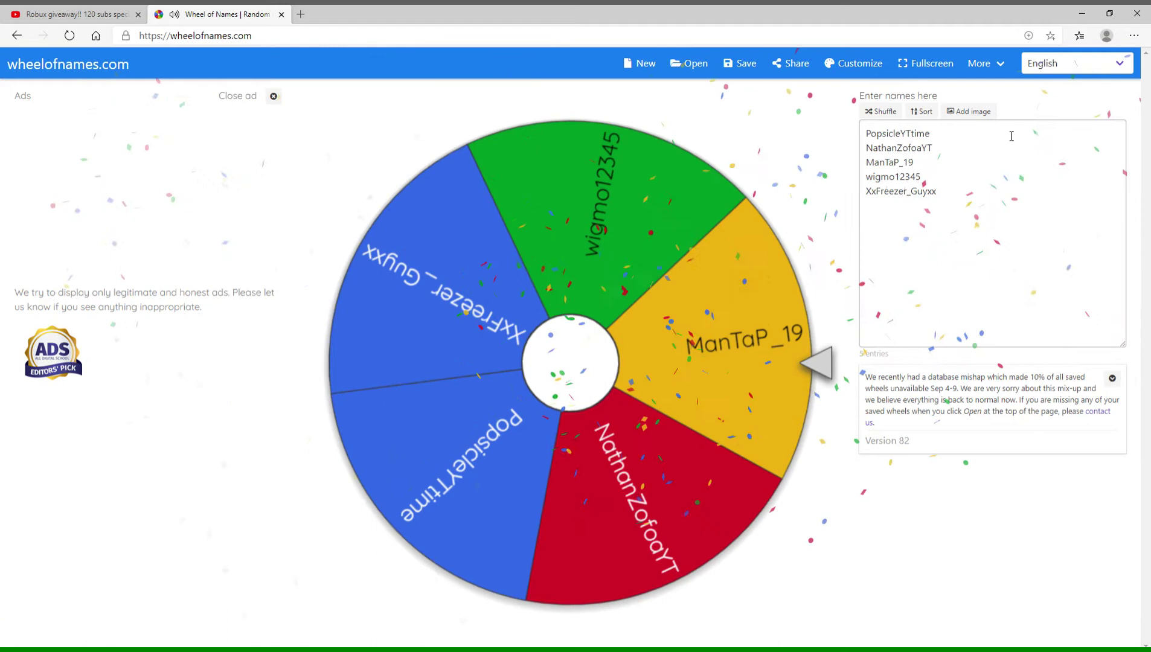
pyautogui.doubleClick(956, 156)
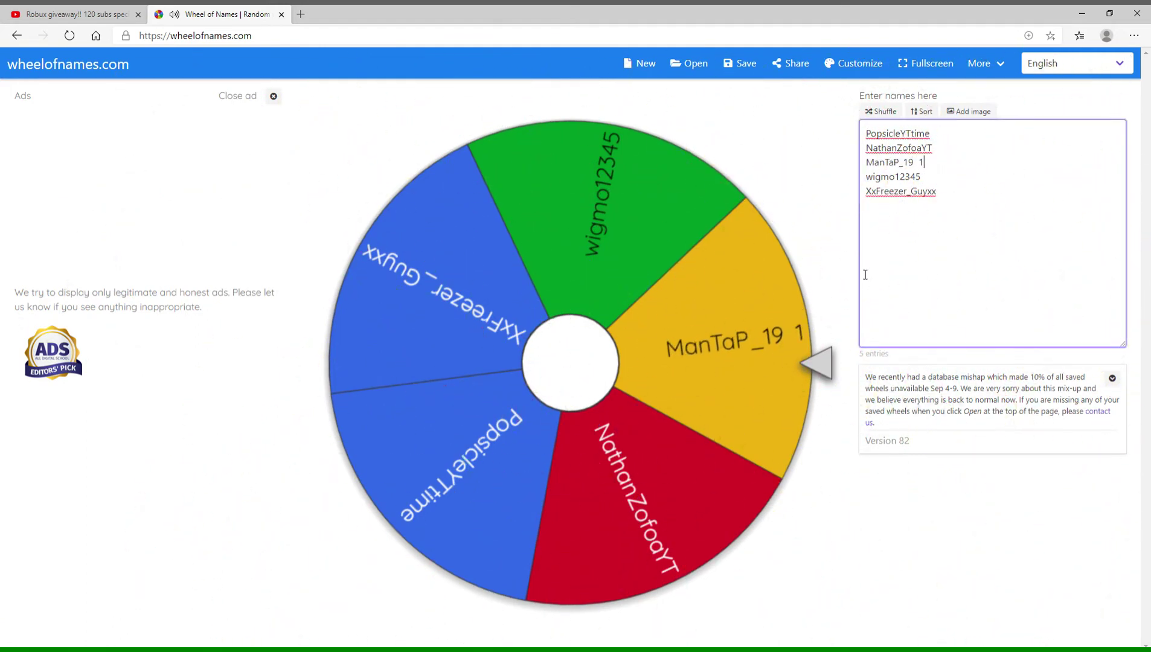
pyautogui.click(670, 393)
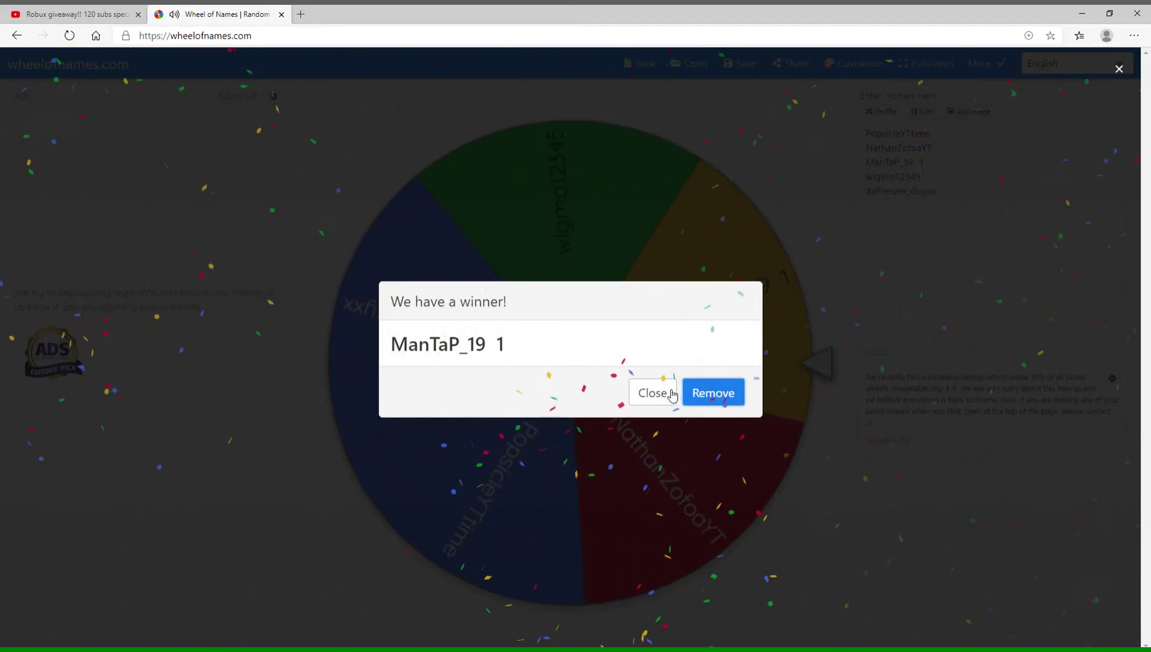
pyautogui.click(672, 395)
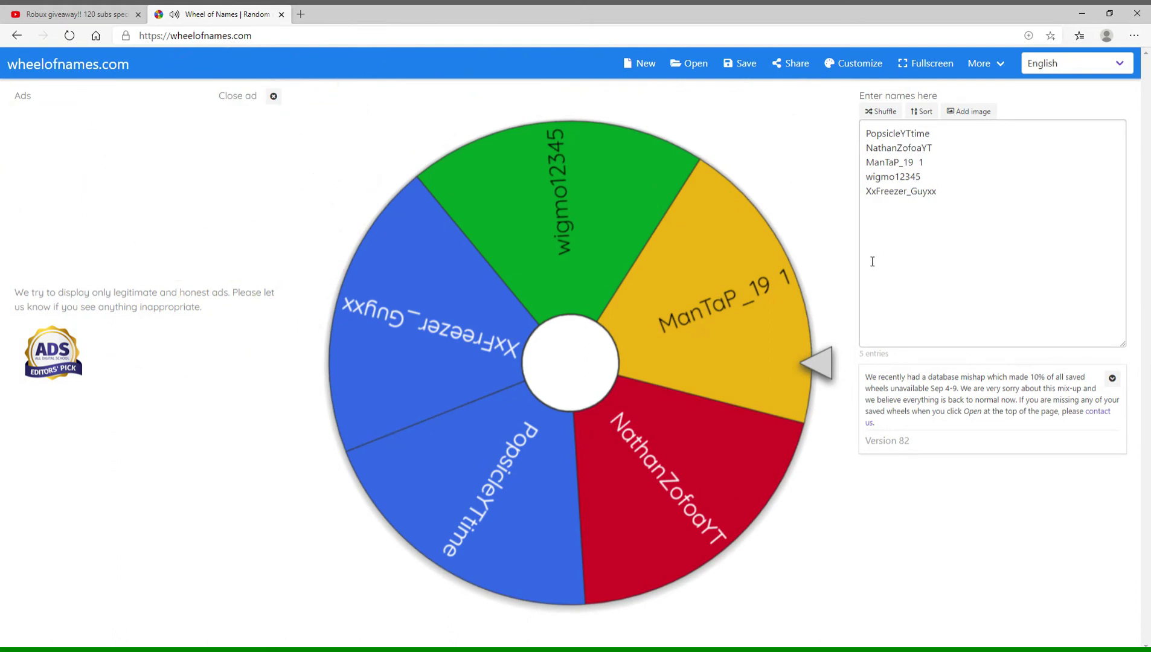
# Step: Search 'roblox' in a new tab, open roblox.com and accept the cookie banner
pyautogui.click(299, 13)
pyautogui.write('roblox')
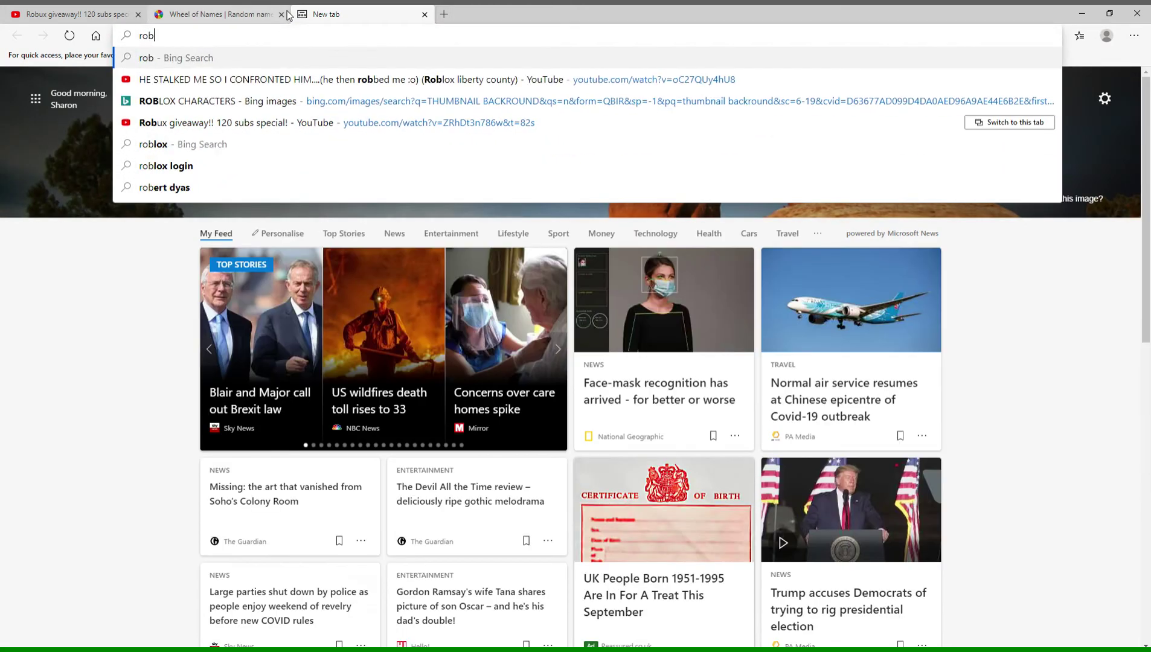
pyautogui.press('Return')
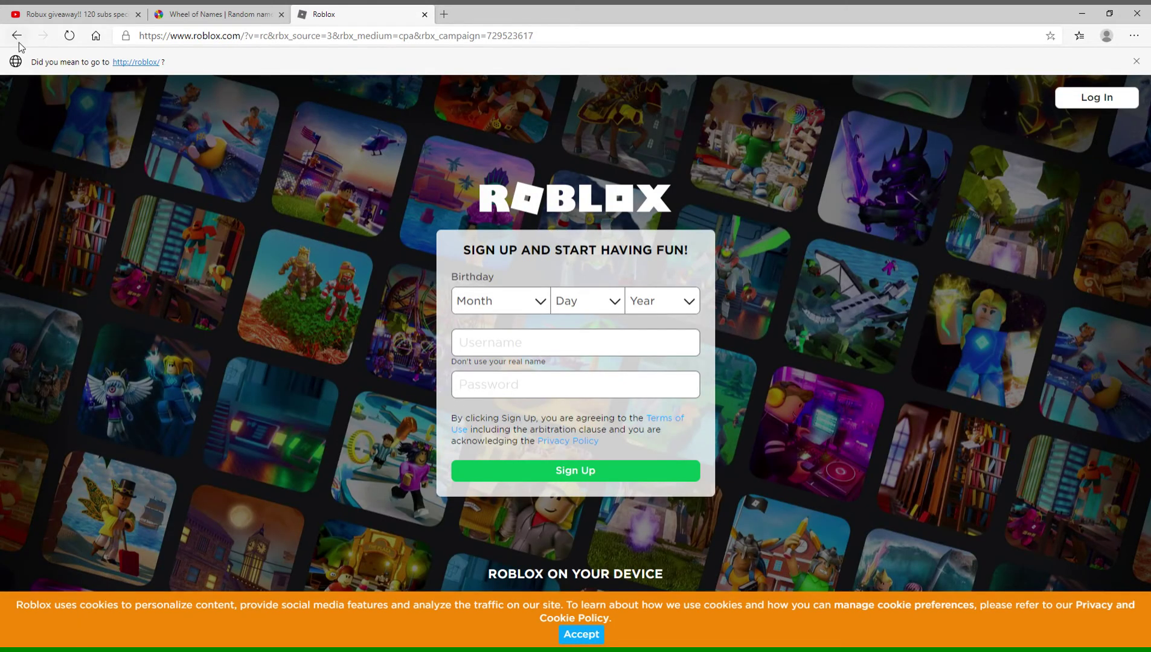
pyautogui.click(17, 35)
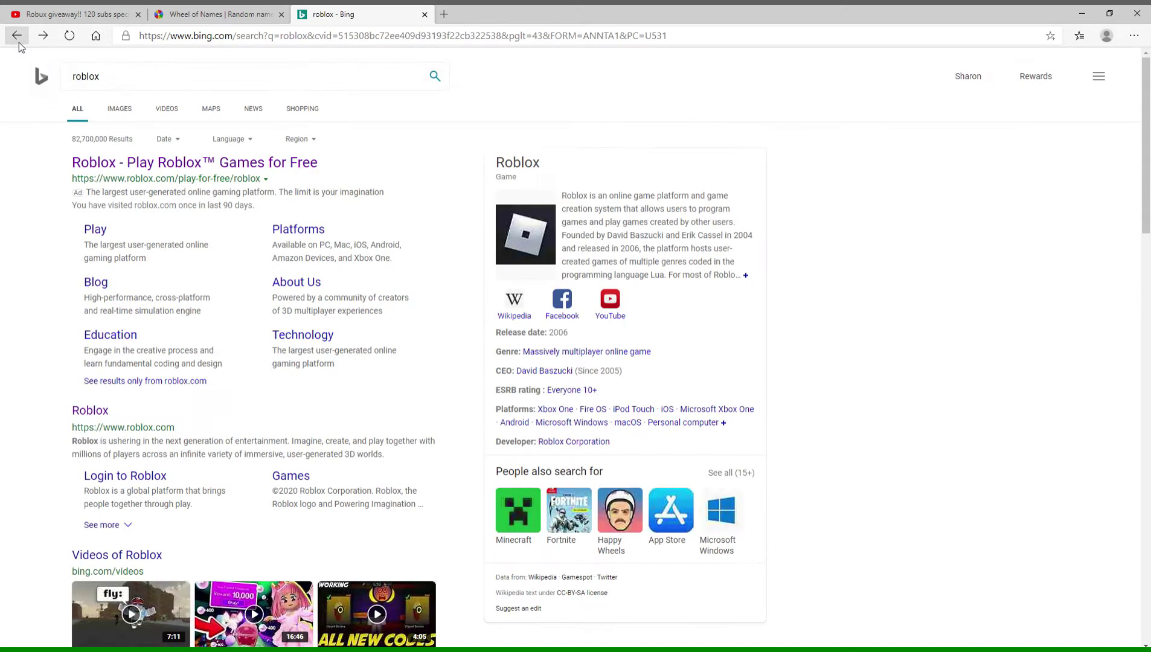
pyautogui.click(102, 410)
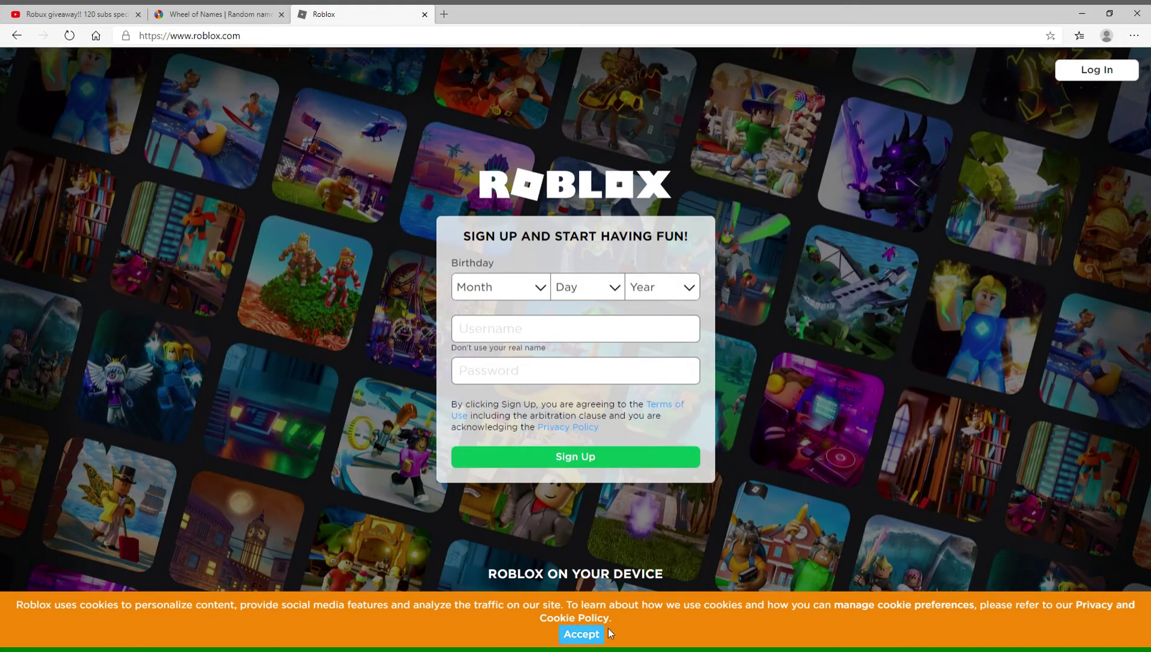
pyautogui.click(578, 640)
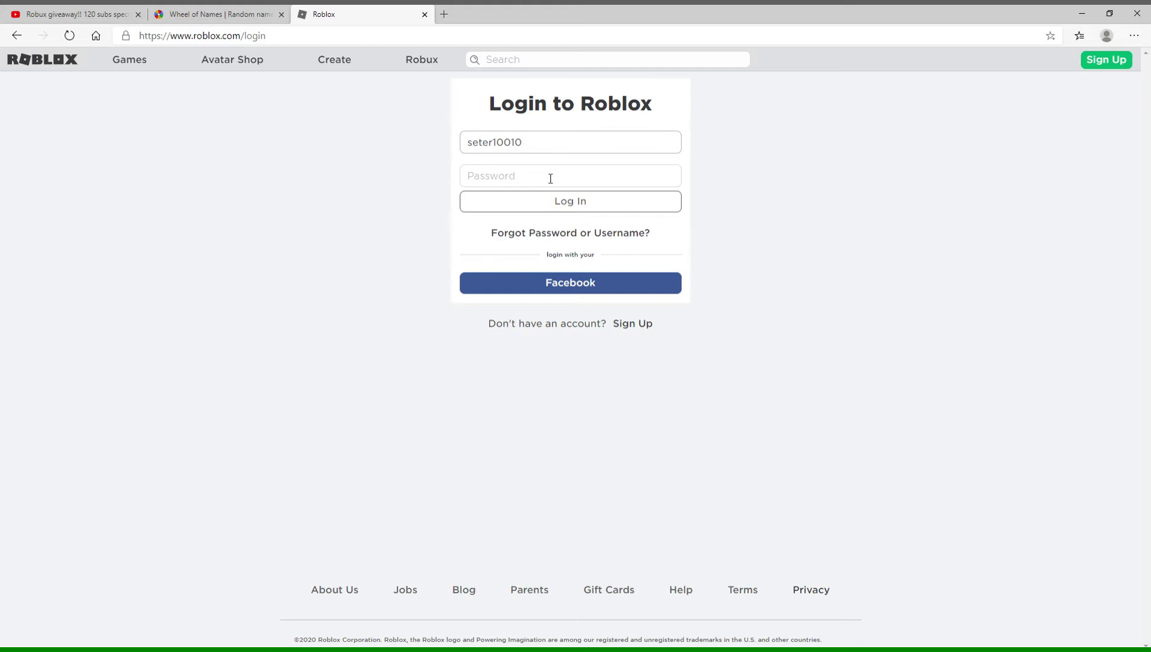
# Step: Enter the account password on the Roblox login form and retry it
pyautogui.write('•')
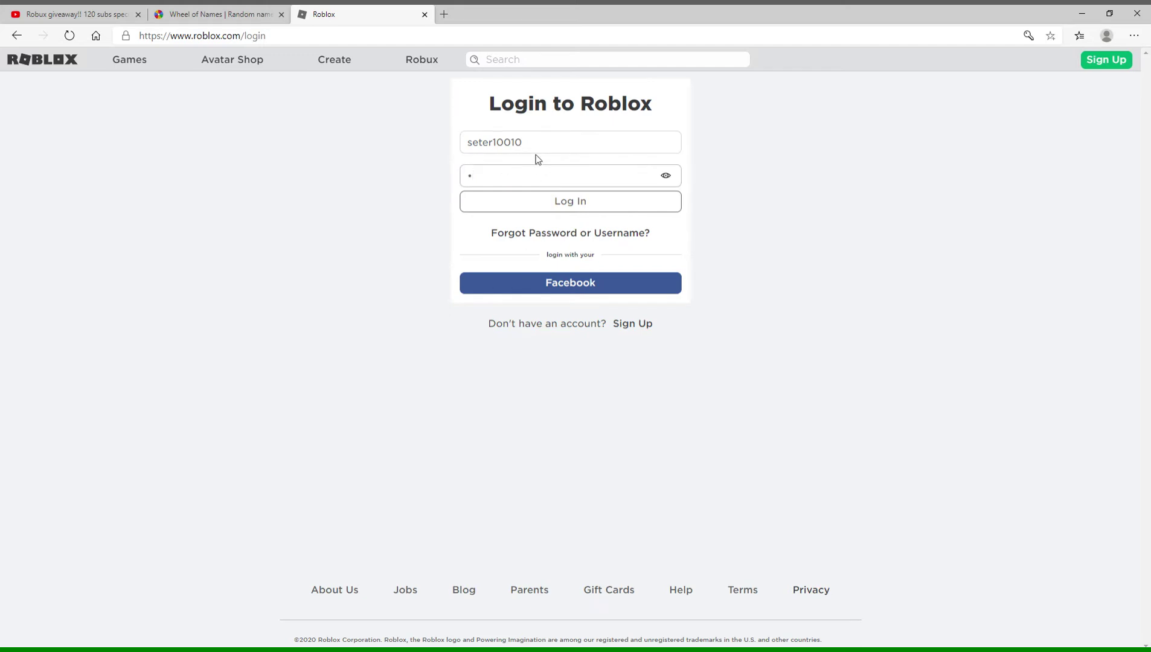
pyautogui.write('••••••••')
pyautogui.click(594, 213)
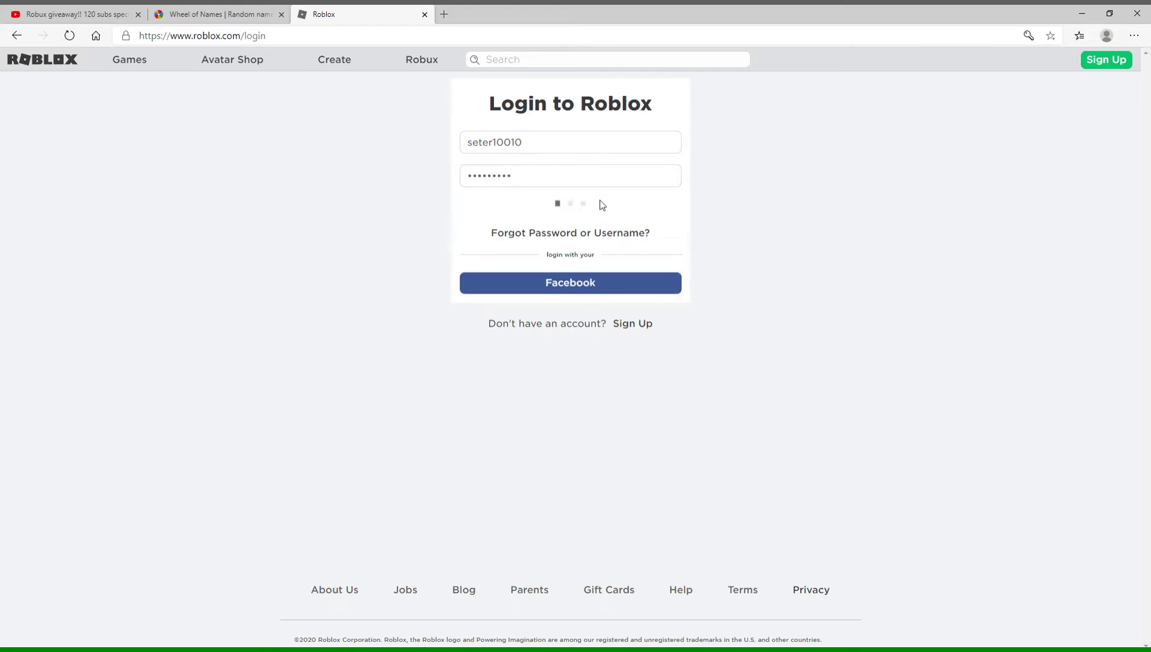
pyautogui.write('•')
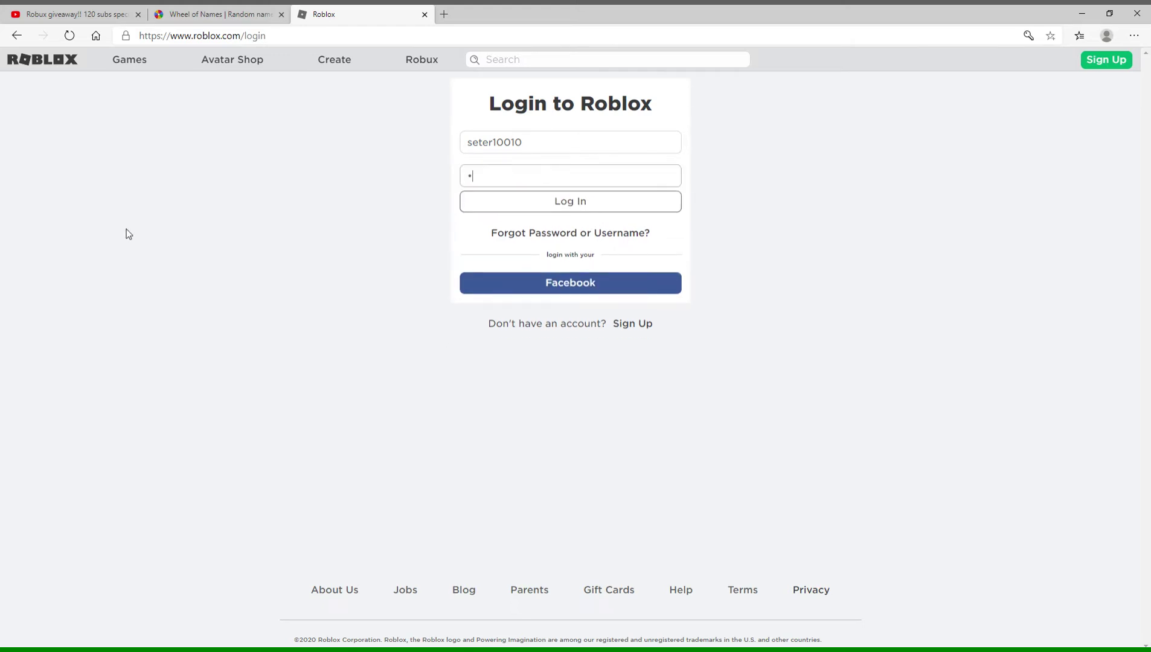
pyautogui.write('••••••••')
# Step: Log in to Roblox and scroll through The stix club! group page
pyautogui.click(601, 201)
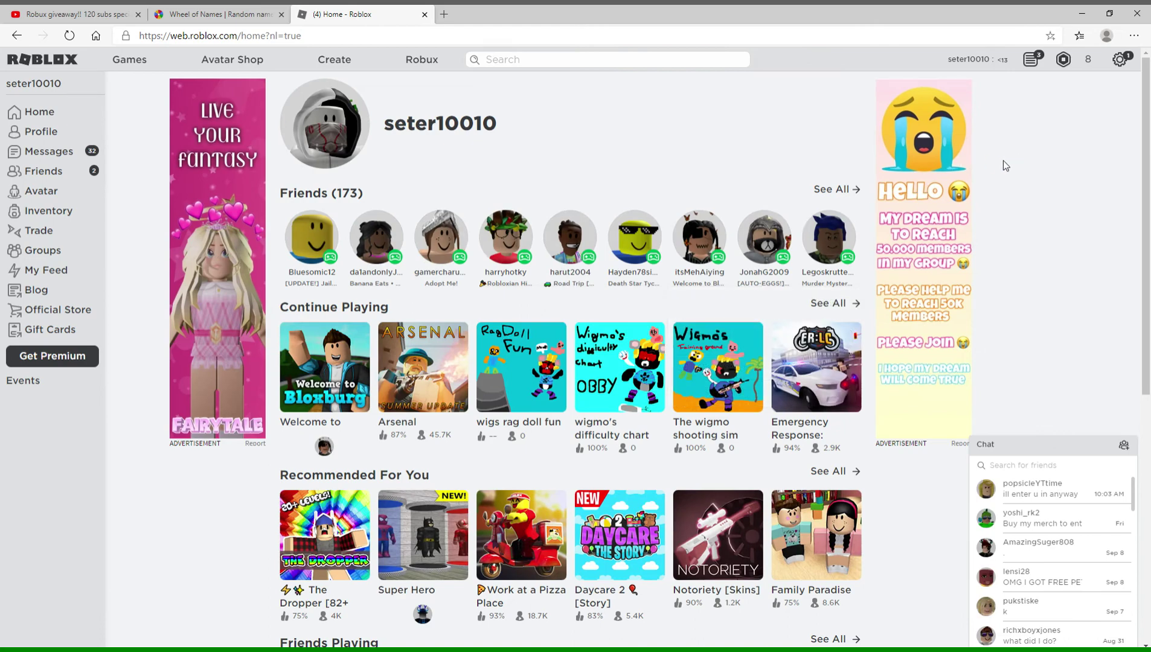
pyautogui.scroll(-7, 506, 229)
pyautogui.scroll(2, 155, 247)
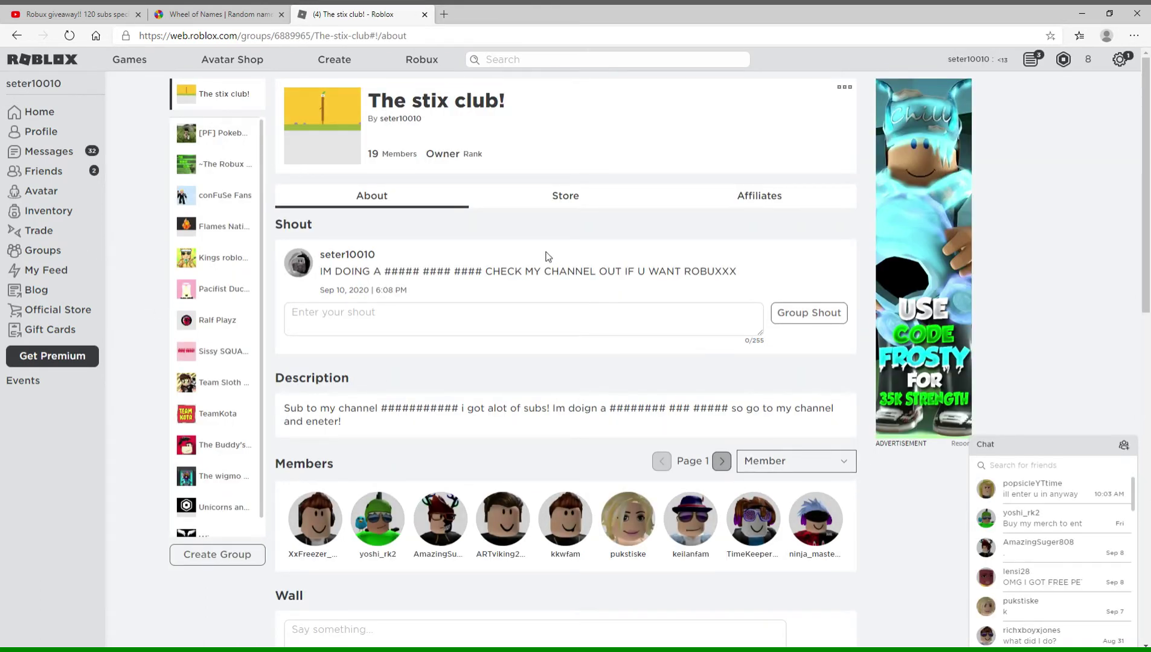
pyautogui.scroll(-3, 374, 284)
pyautogui.scroll(2, 252, 236)
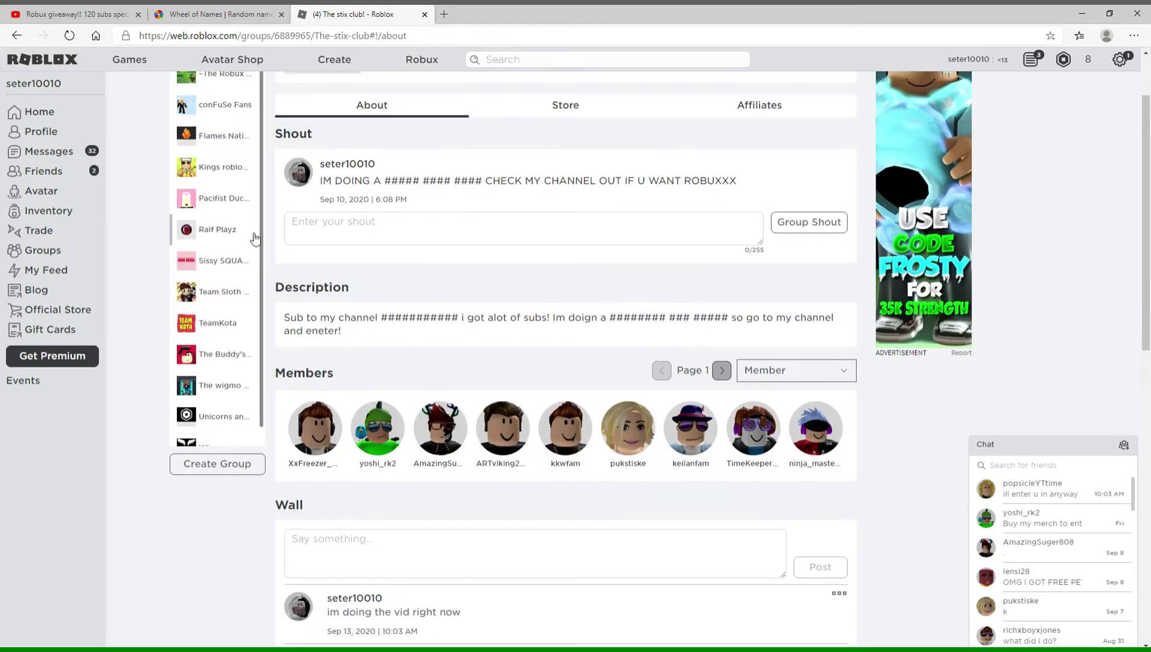
pyautogui.scroll(2, 338, 166)
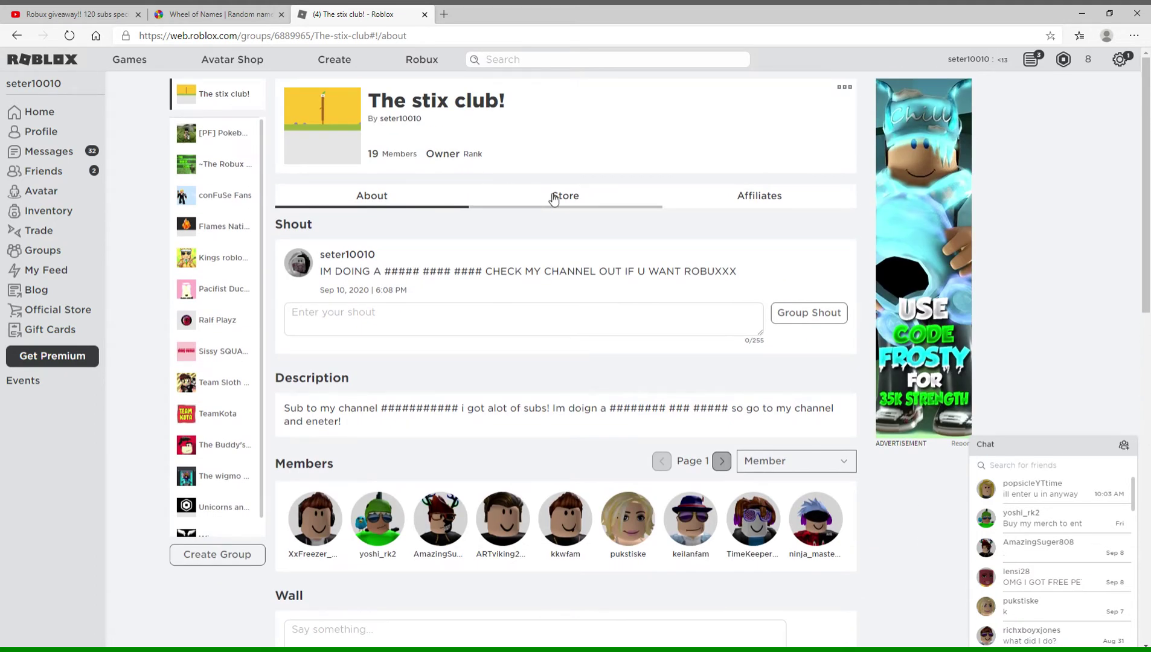
# Step: View the group's Store and Affiliates sections, then open the '...' options menu
pyautogui.click(553, 200)
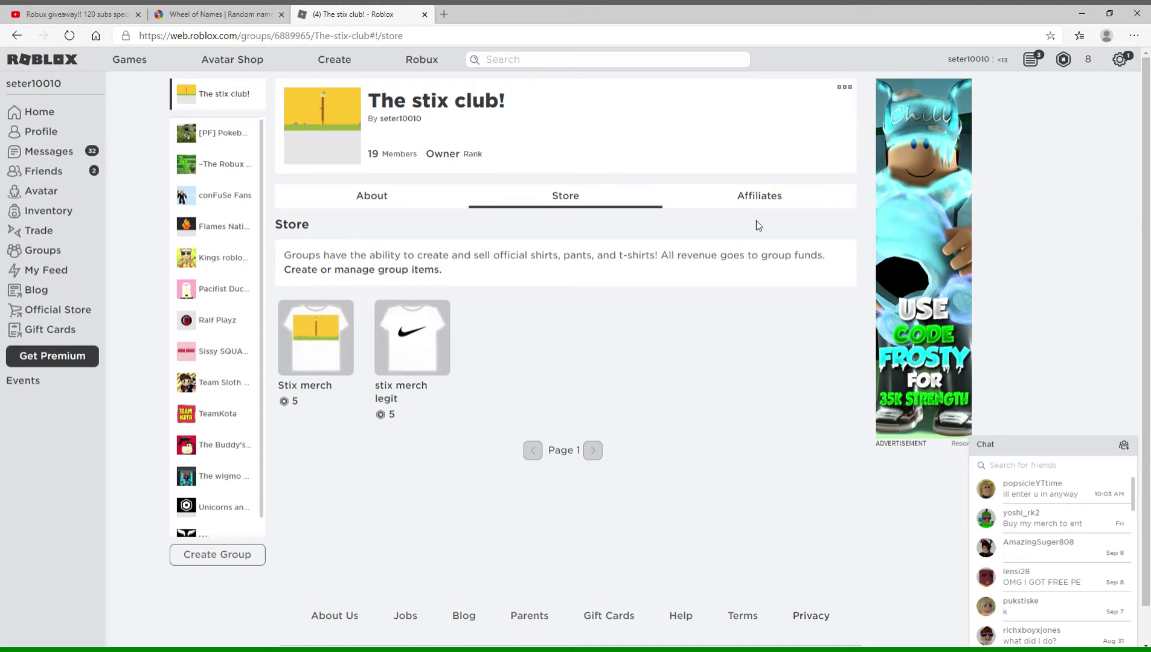
pyautogui.click(762, 206)
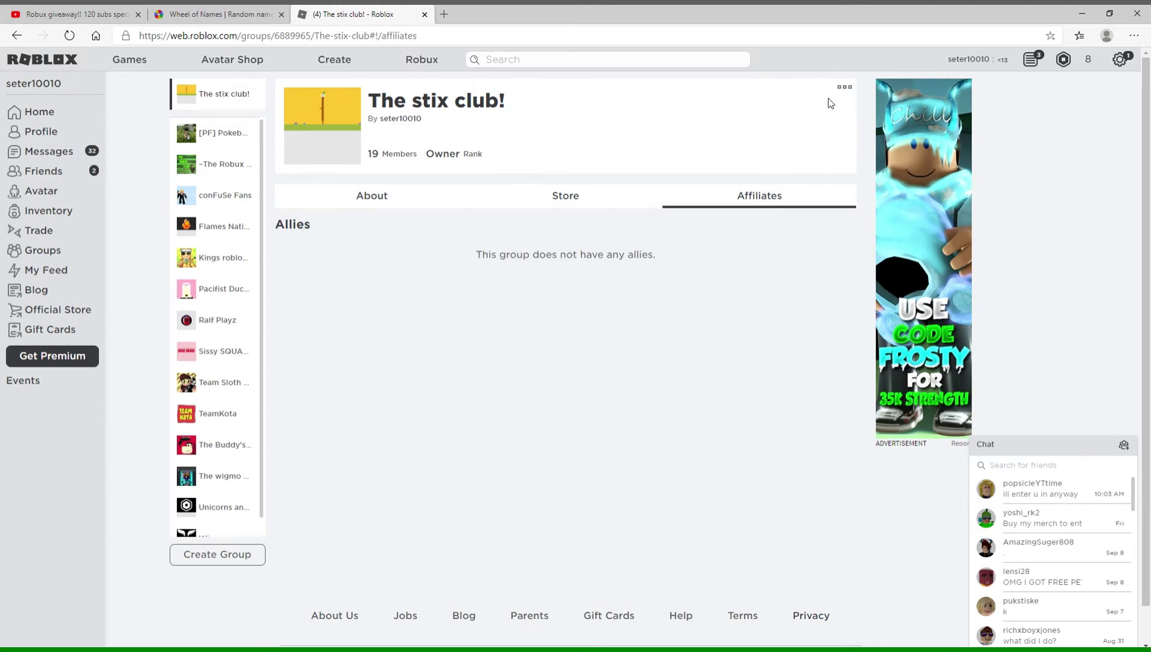
pyautogui.click(845, 88)
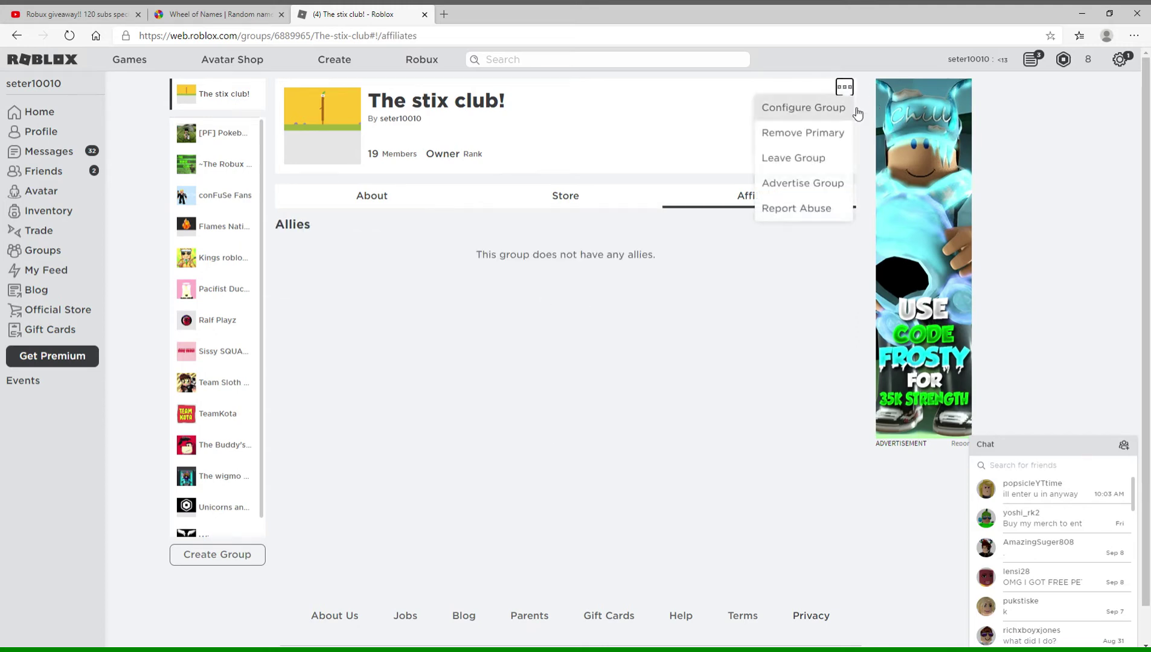
pyautogui.click(854, 109)
pyautogui.click(845, 88)
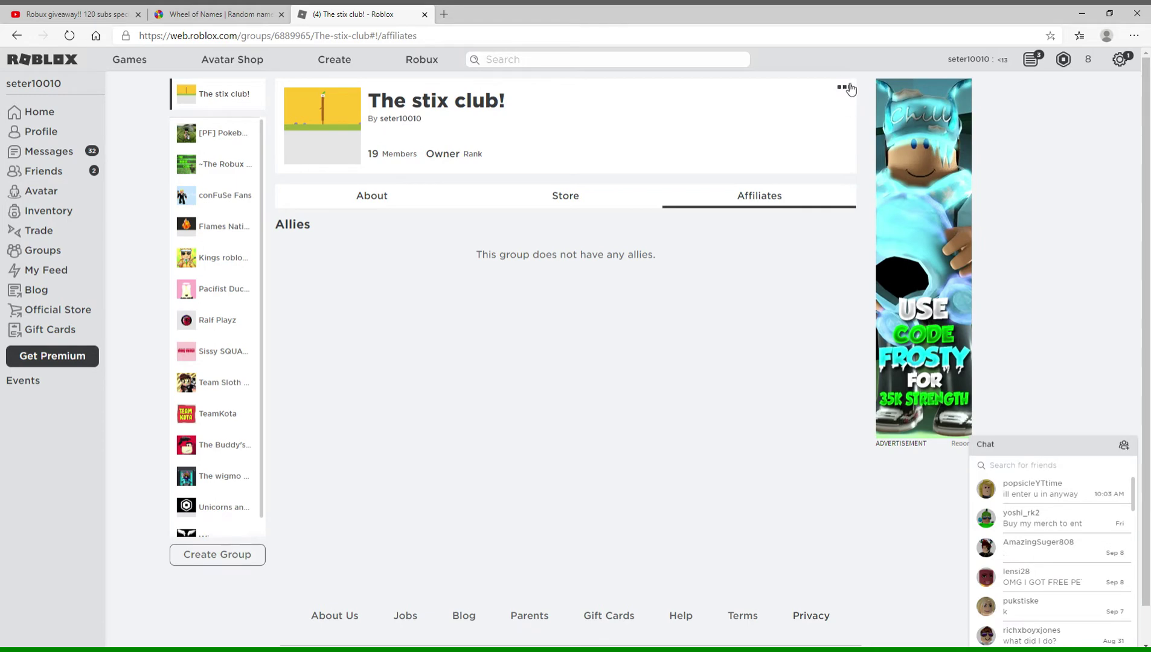
# Step: Open Configure Group and browse its Settings, Social Links and Revenue summary sections
pyautogui.click(829, 114)
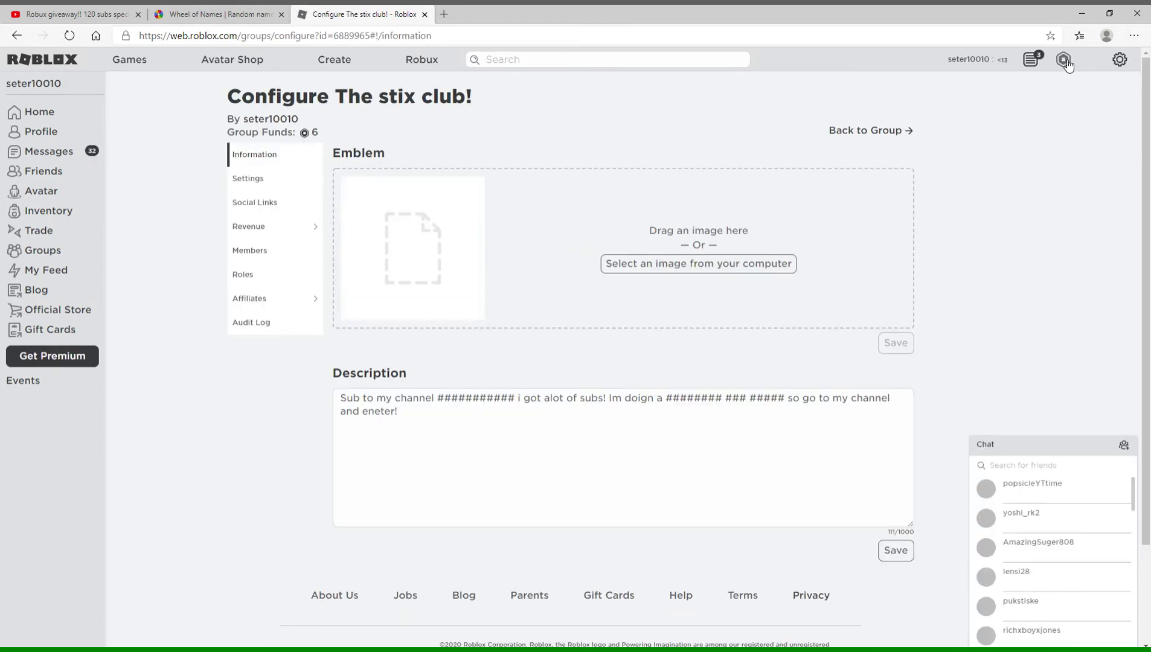
pyautogui.moveTo(290, 241)
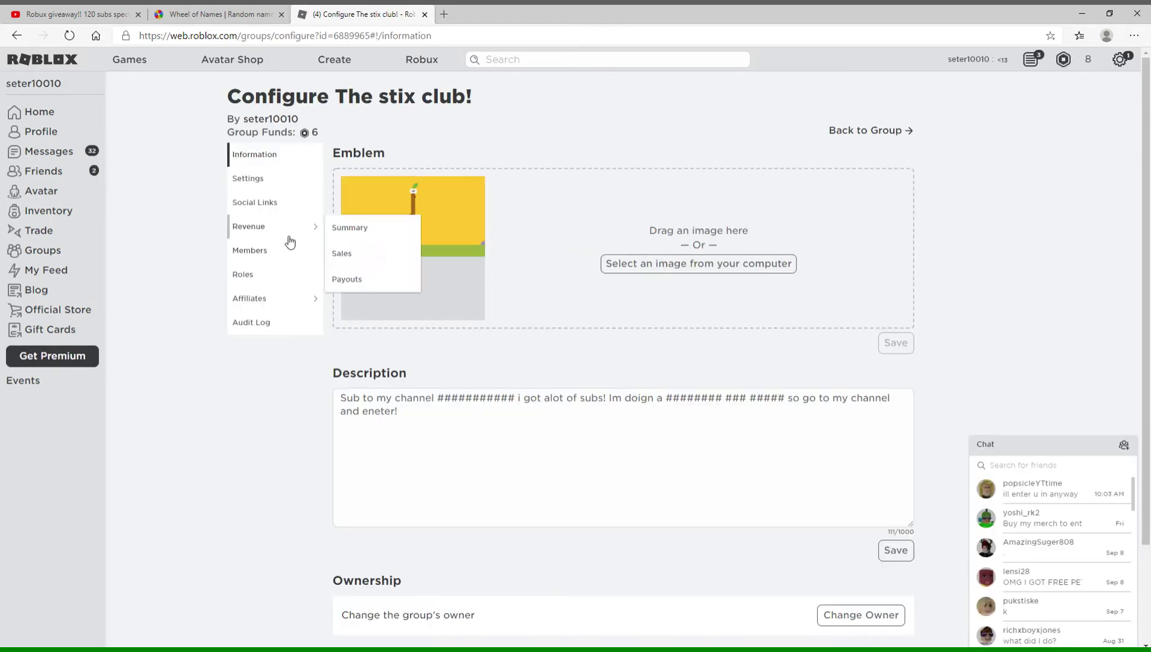
pyautogui.click(294, 181)
pyautogui.click(291, 204)
pyautogui.click(278, 229)
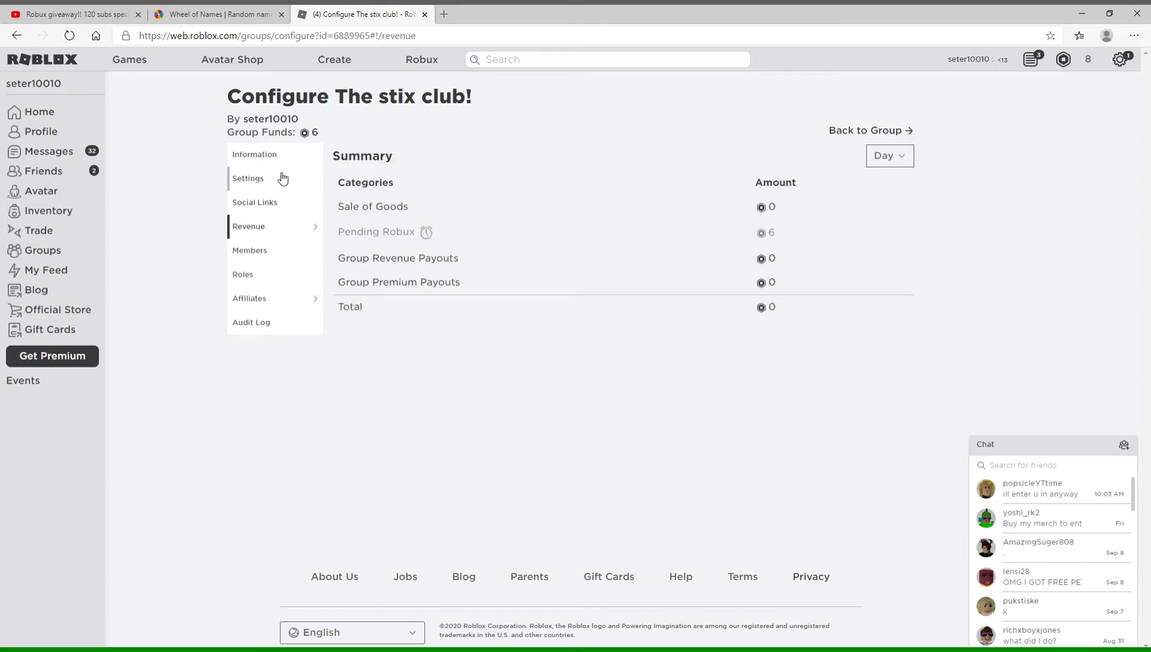
pyautogui.click(284, 158)
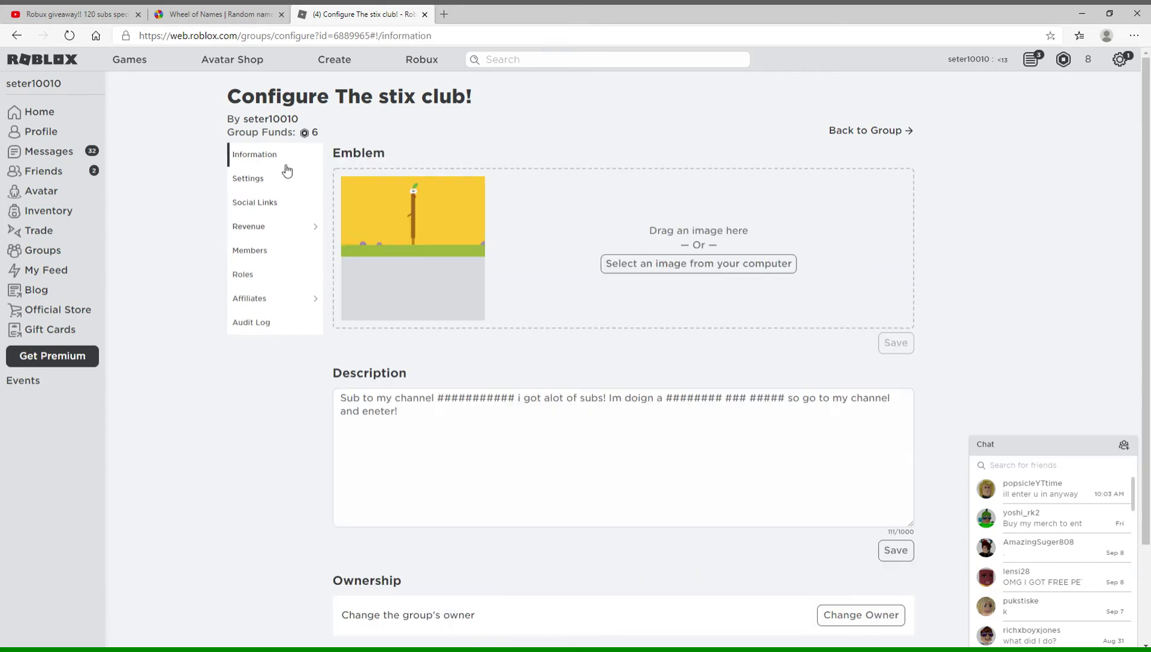
pyautogui.click(294, 233)
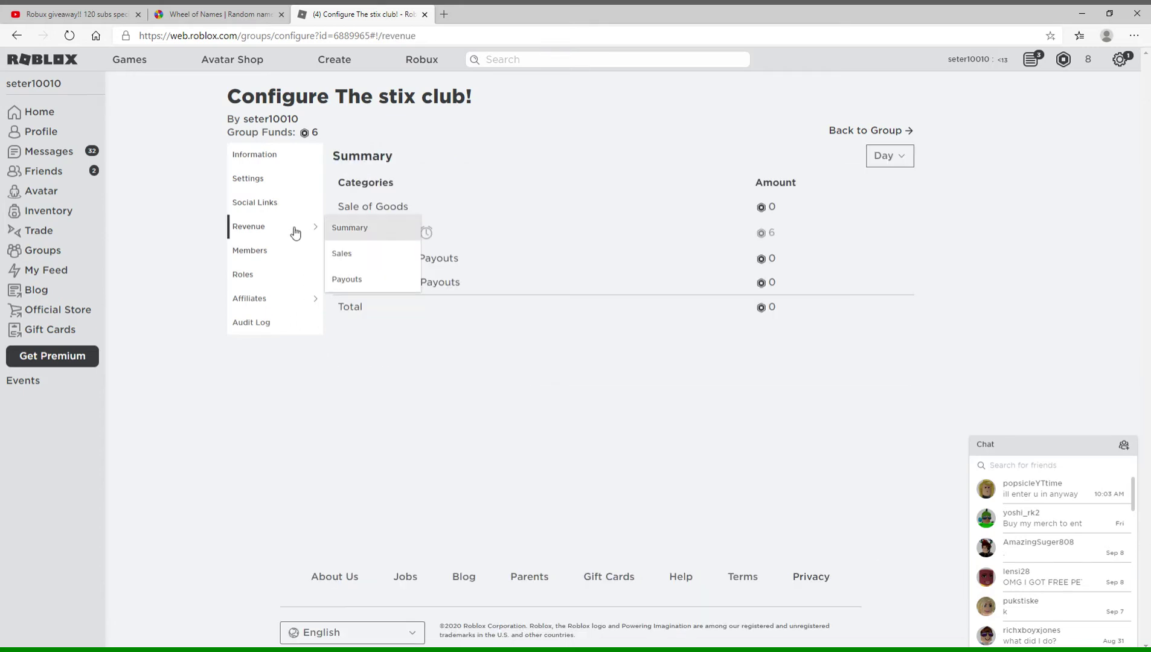
# Step: Open Payouts, compare One-time and Recurring tabs, and start a new Recurring payout recipient
pyautogui.click(351, 279)
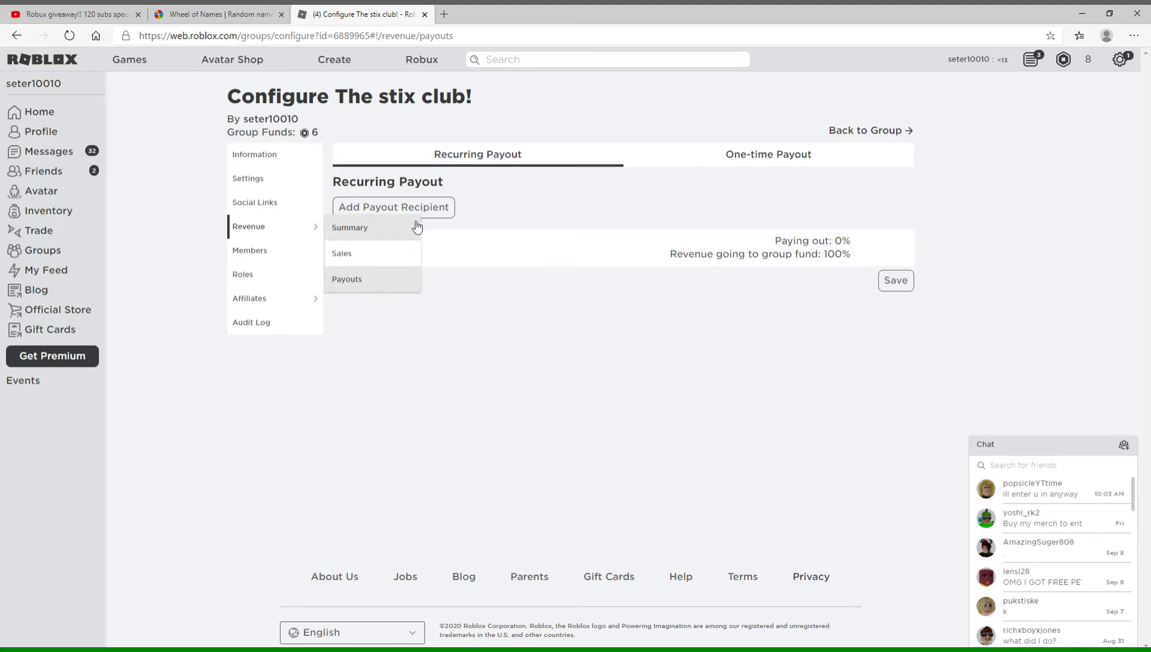
pyautogui.click(858, 159)
pyautogui.click(457, 158)
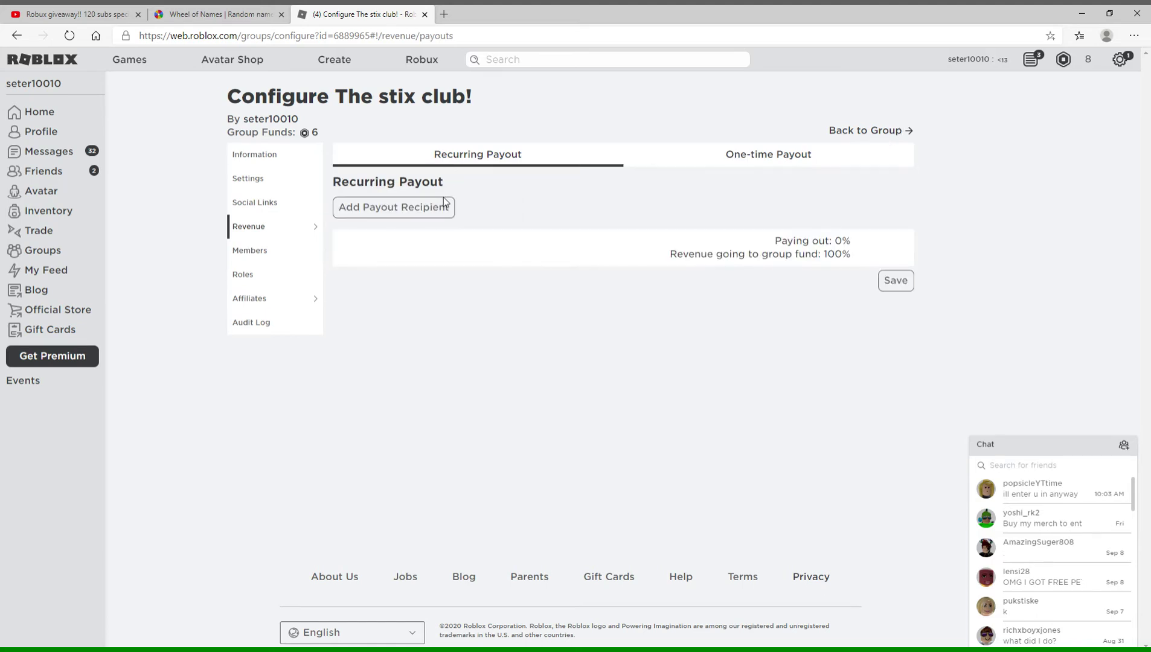
pyautogui.click(734, 159)
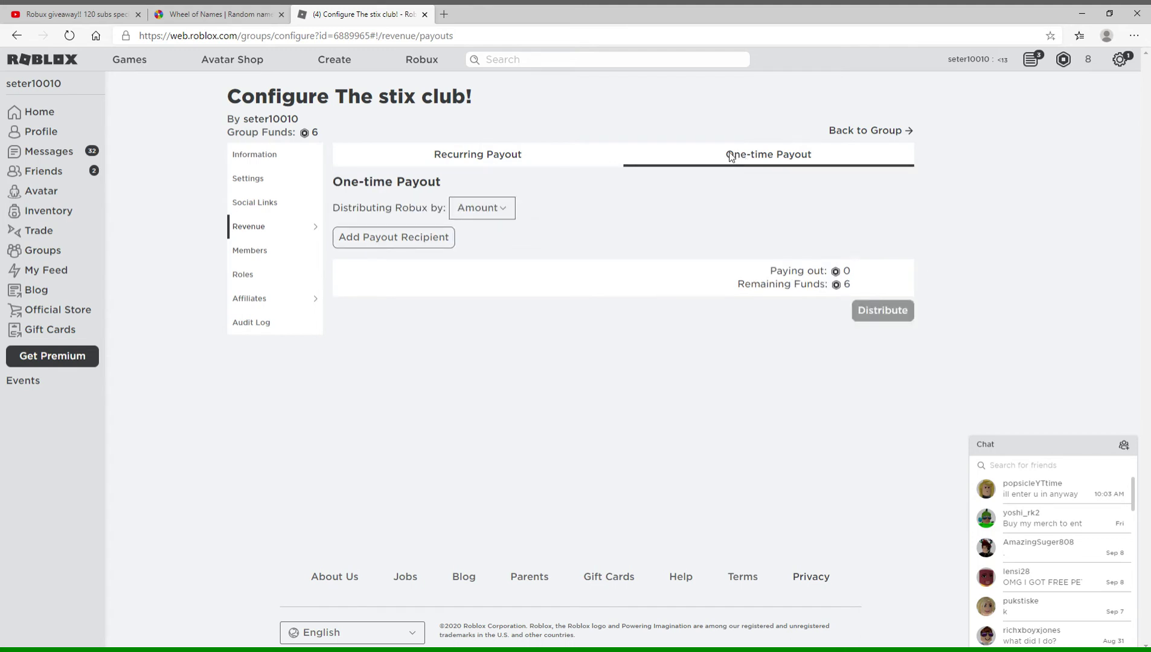
pyautogui.click(345, 160)
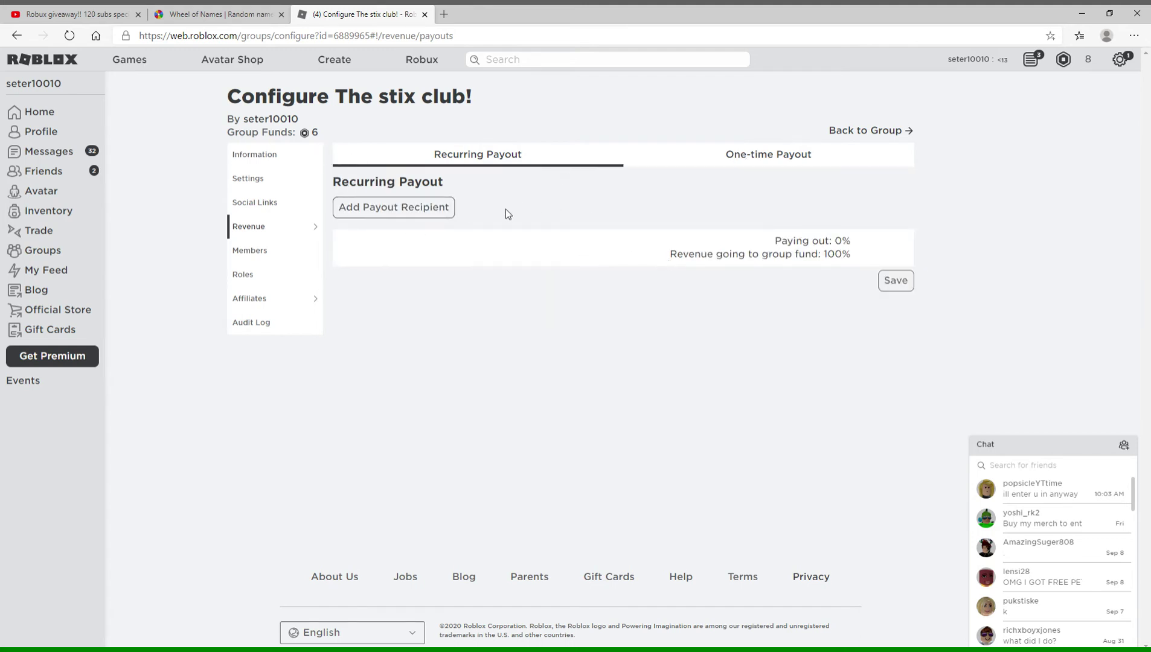
pyautogui.click(381, 206)
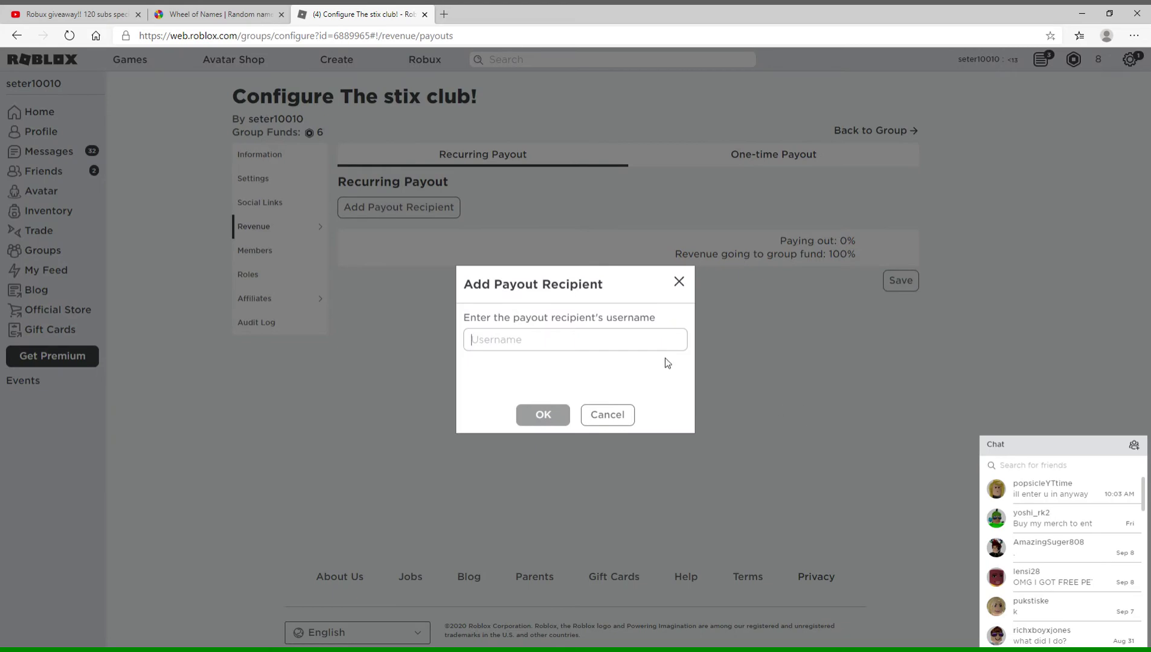
# Step: Copy the winner's username from the wheel's name list and add it as a payout recipient
pyautogui.click(190, 9)
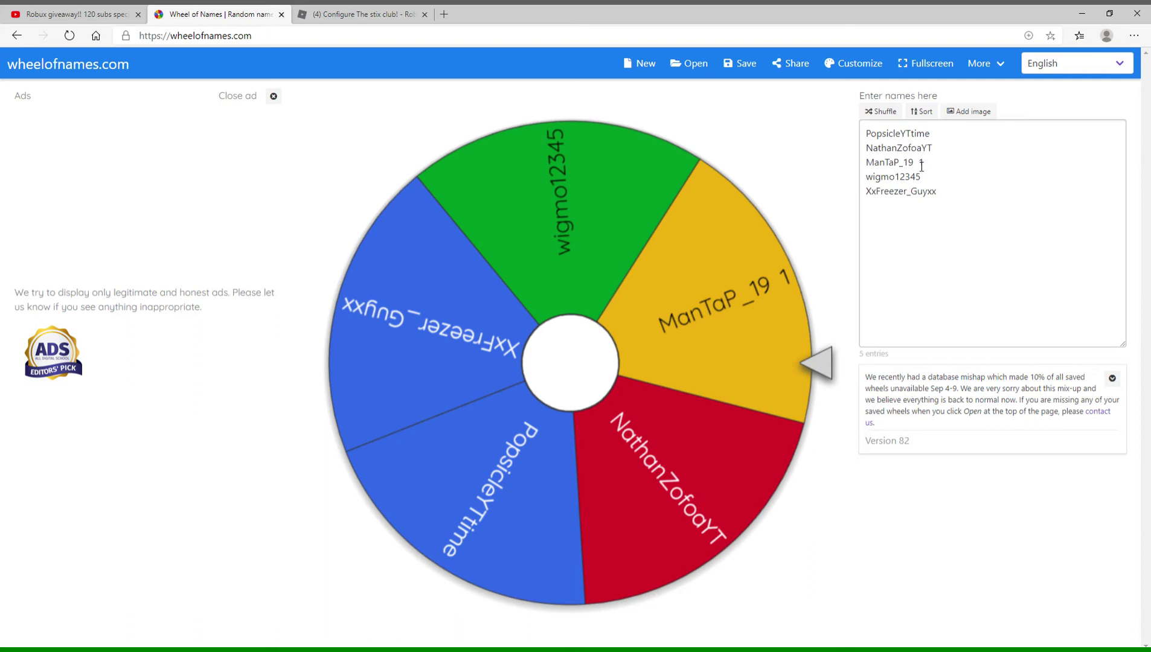
pyautogui.moveTo(922, 165); pyautogui.dragTo(877, 183)
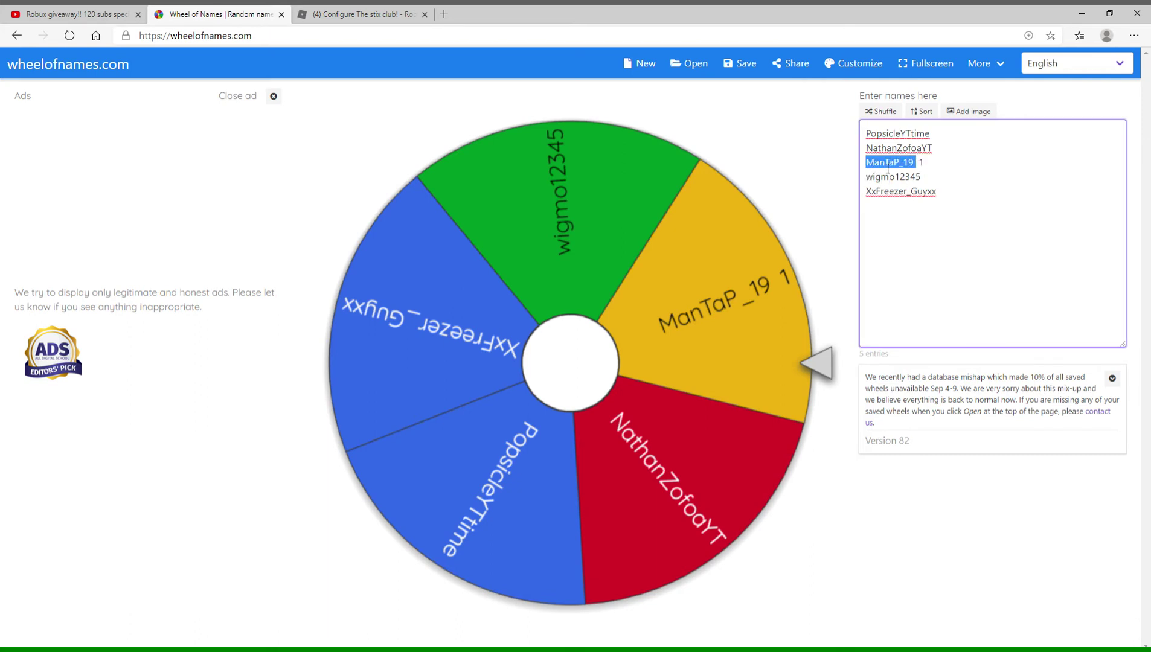
pyautogui.click(315, 11)
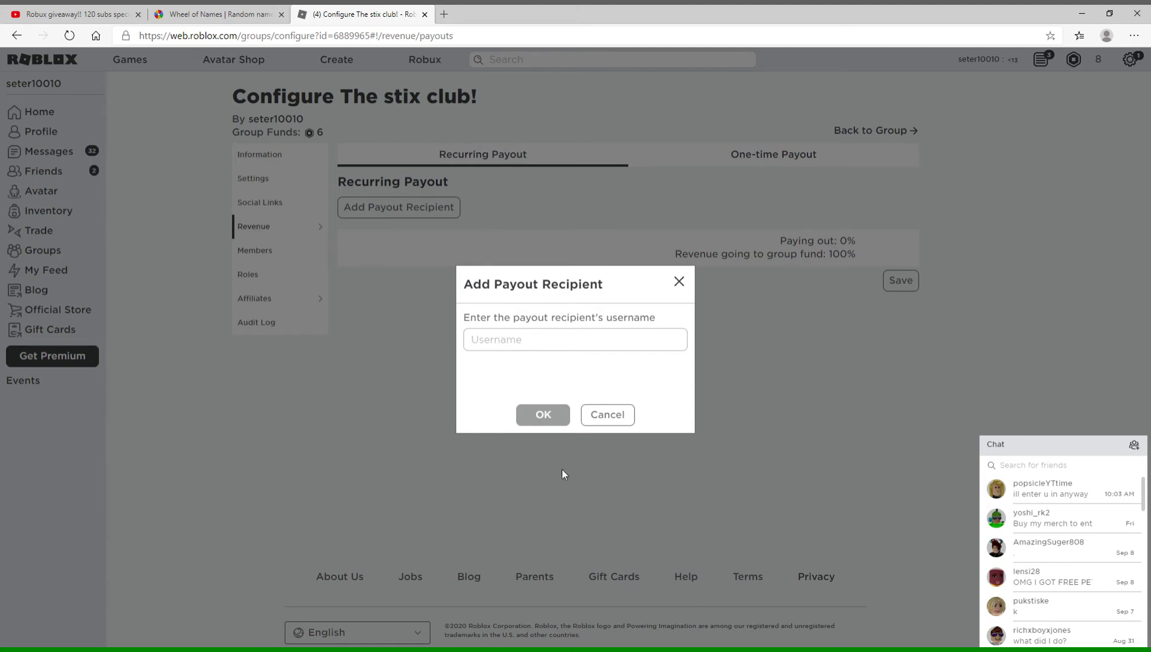
pyautogui.write('ManTaP_19')
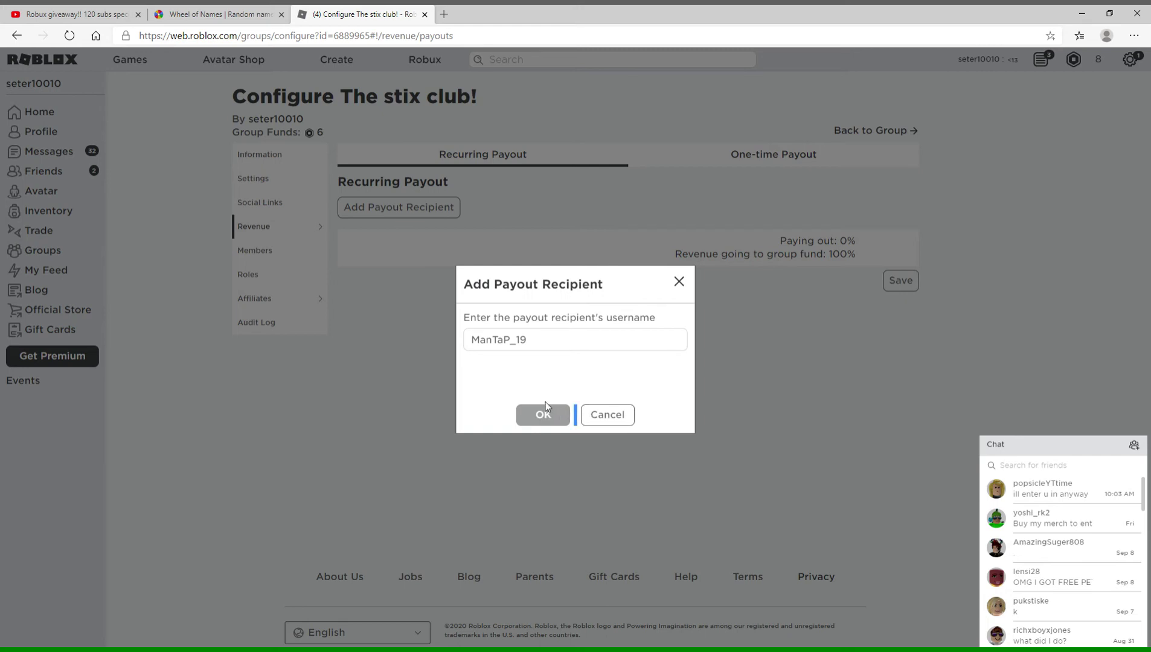
pyautogui.click(608, 225)
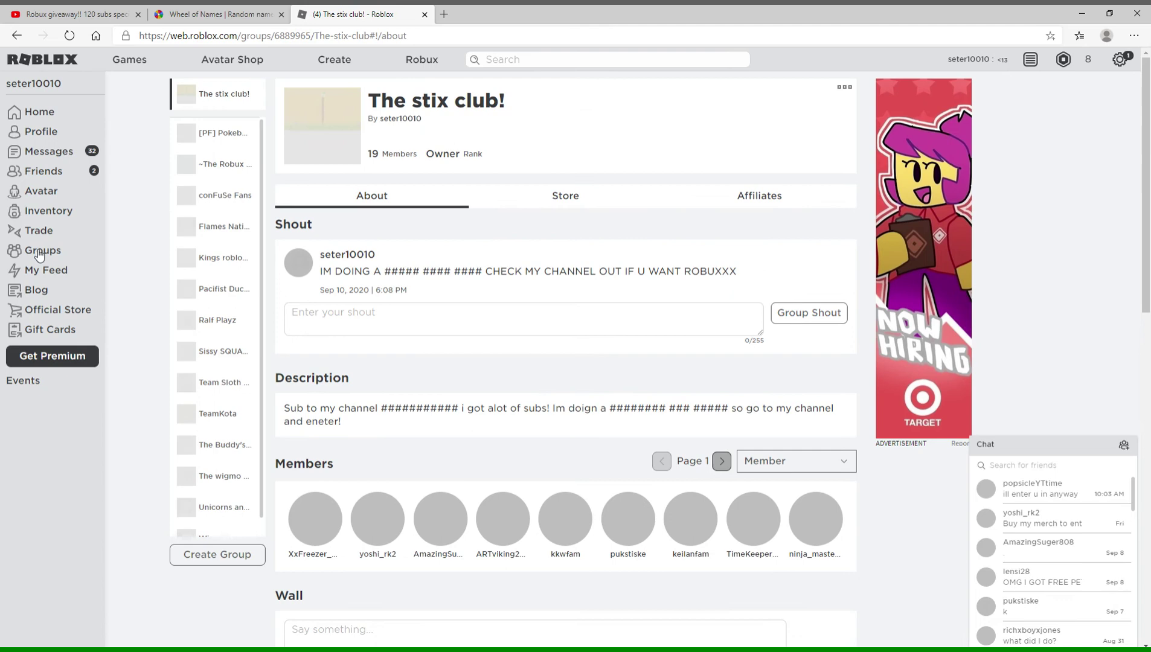
# Step: Scroll to the group's Members list and show its second page
pyautogui.scroll(-2, 511, 472)
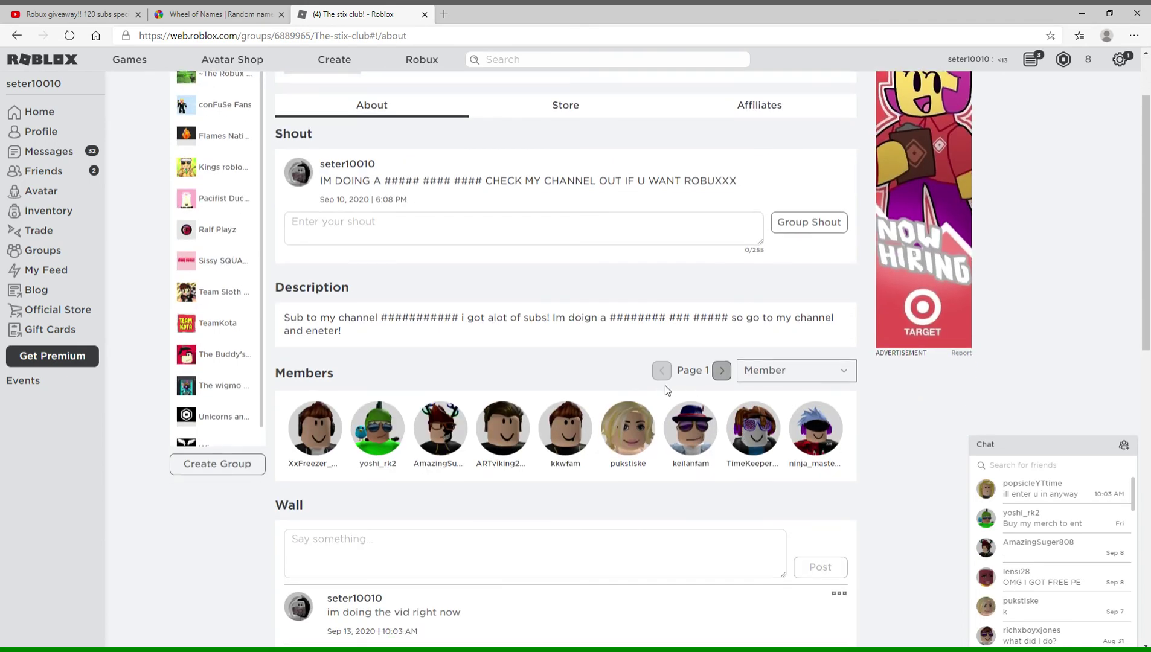
pyautogui.click(728, 371)
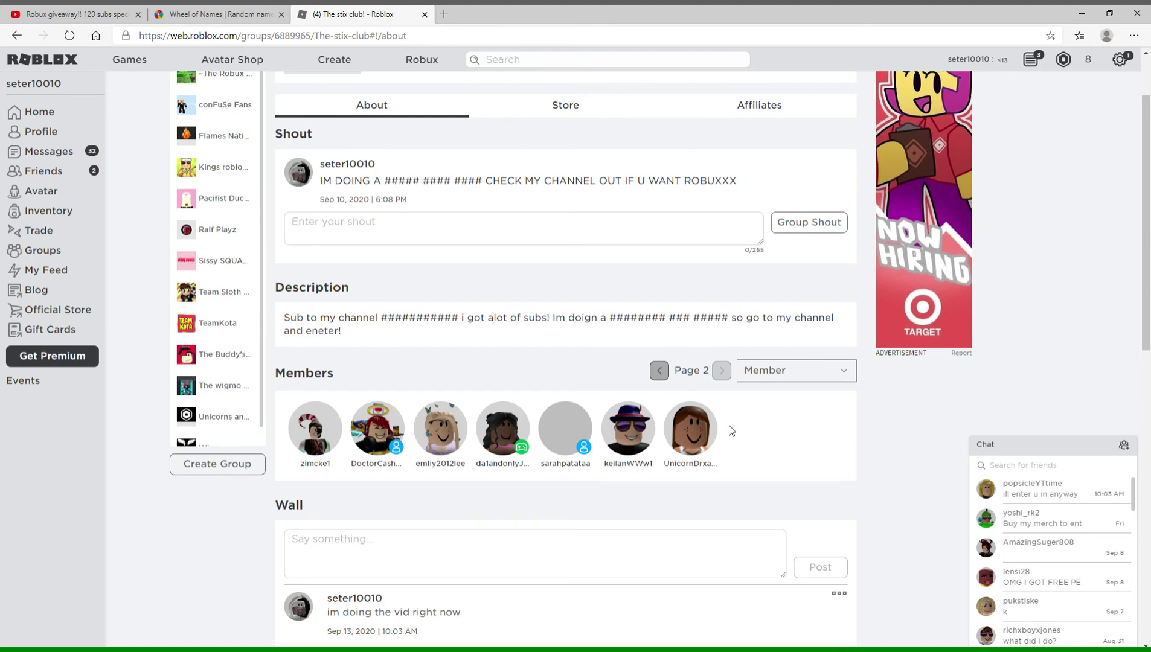